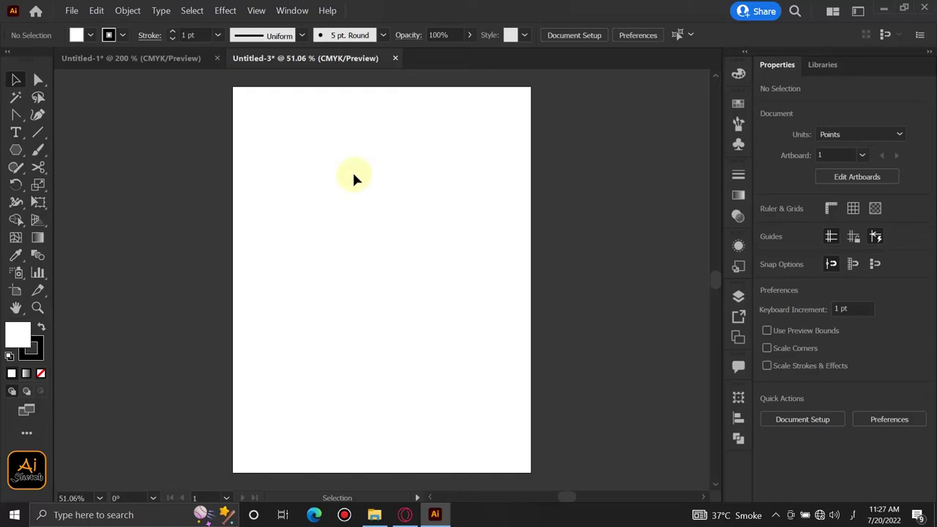
# Step: Draw a tall narrow 79 × 509 pt ellipse as the fuselage
pyautogui.click(15, 150)
pyautogui.click(66, 184)
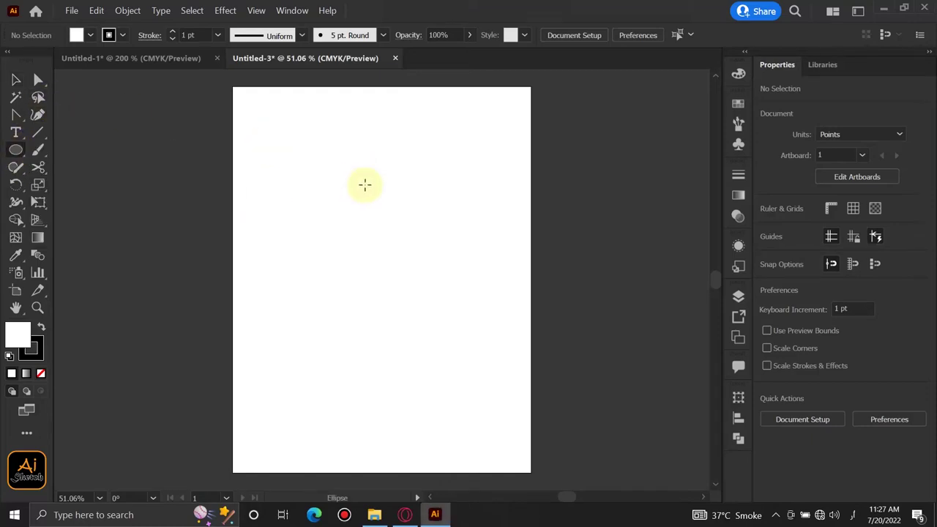
pyautogui.moveTo(367, 146); pyautogui.dragTo(405, 396)
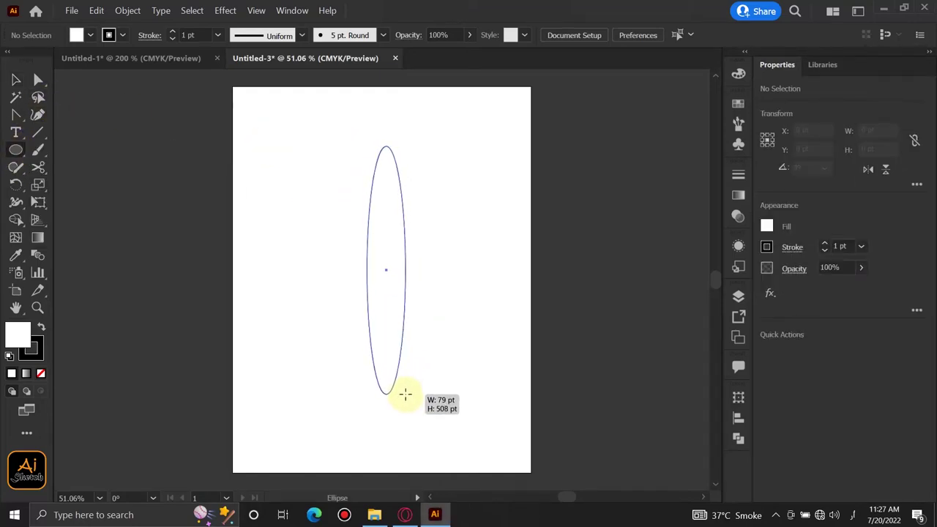
# Step: Scale the ellipse's top anchor handles wider to blunt its top curve
pyautogui.click(38, 79)
pyautogui.click(385, 146)
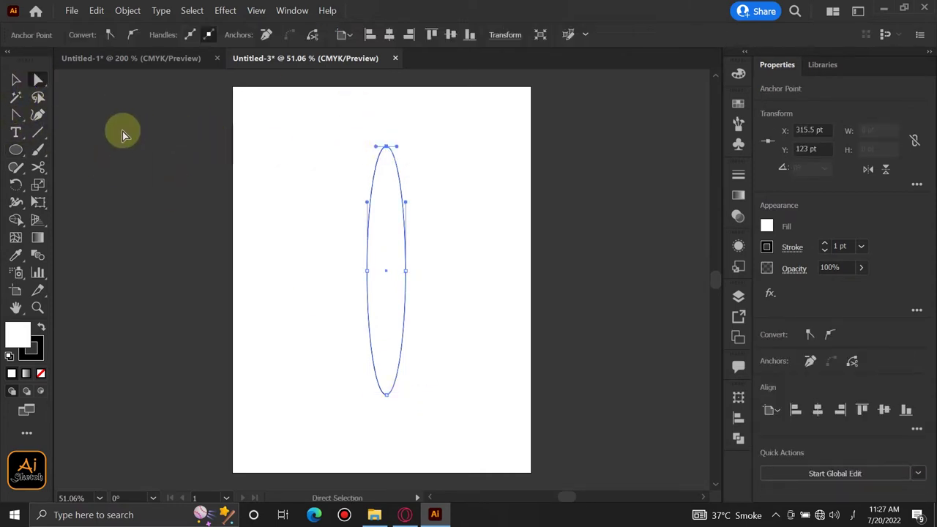
pyautogui.click(38, 184)
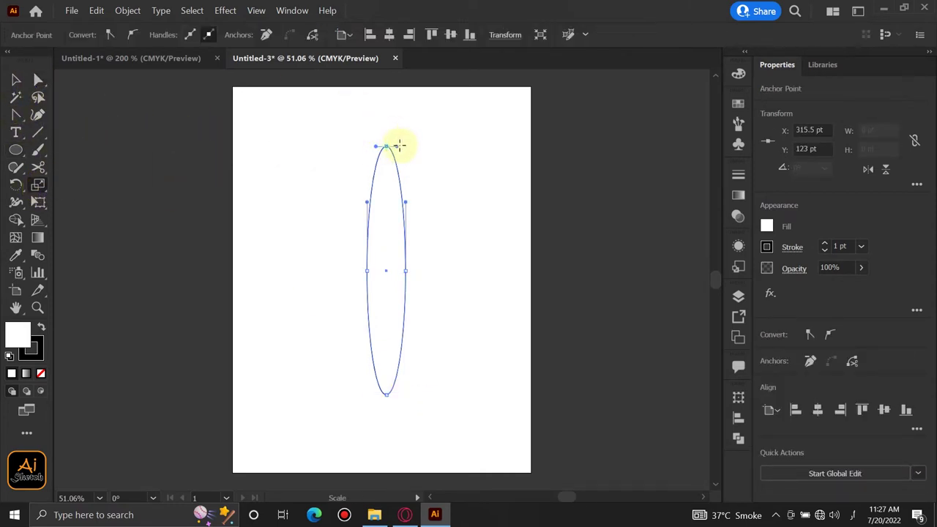
pyautogui.moveTo(398, 146); pyautogui.dragTo(402, 146)
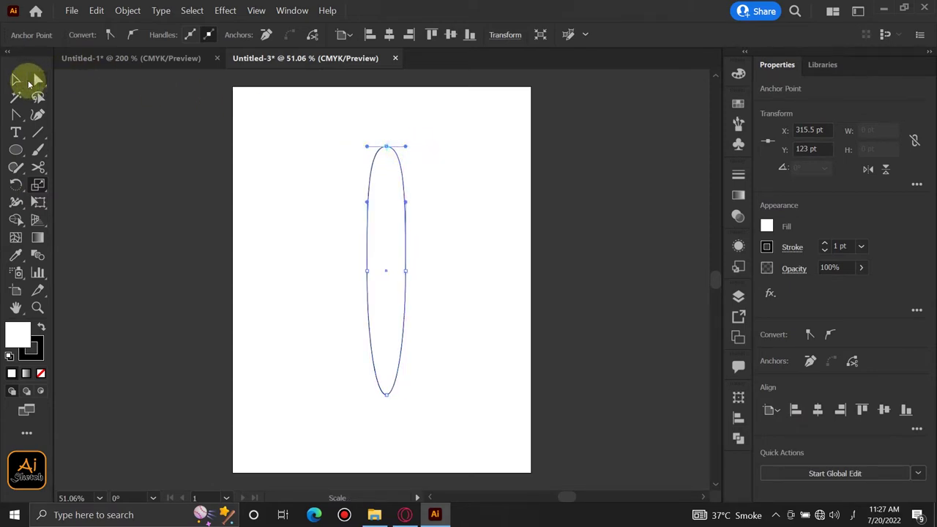
pyautogui.click(16, 79)
pyautogui.click(16, 149)
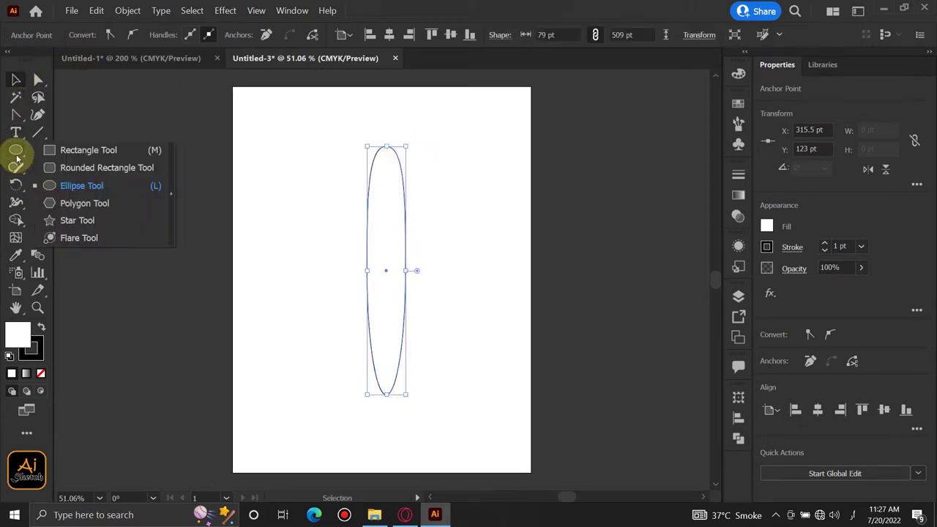
pyautogui.click(59, 203)
# Step: Draw a 381.55 × 330.44 pt triangle and centre it over the ellipse's top
pyautogui.moveTo(297, 227); pyautogui.dragTo(359, 262)
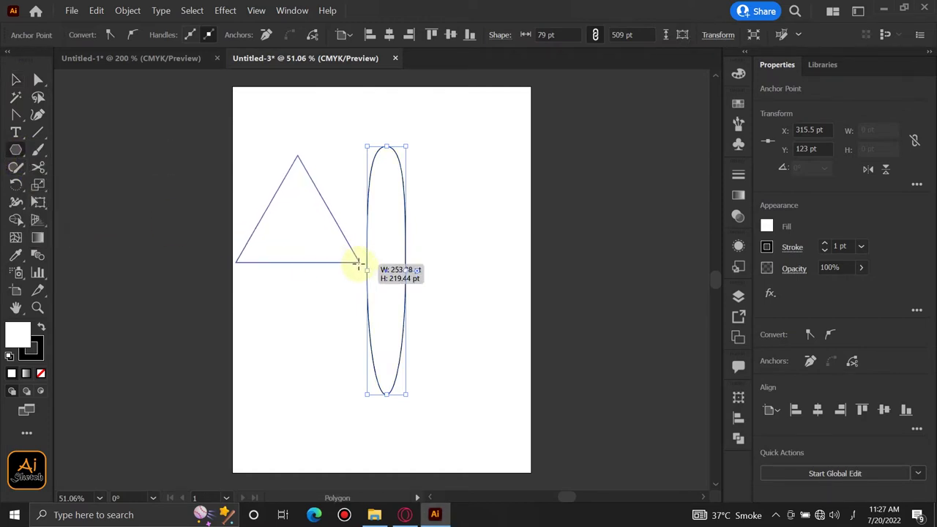
pyautogui.moveTo(362, 268); pyautogui.dragTo(388, 276)
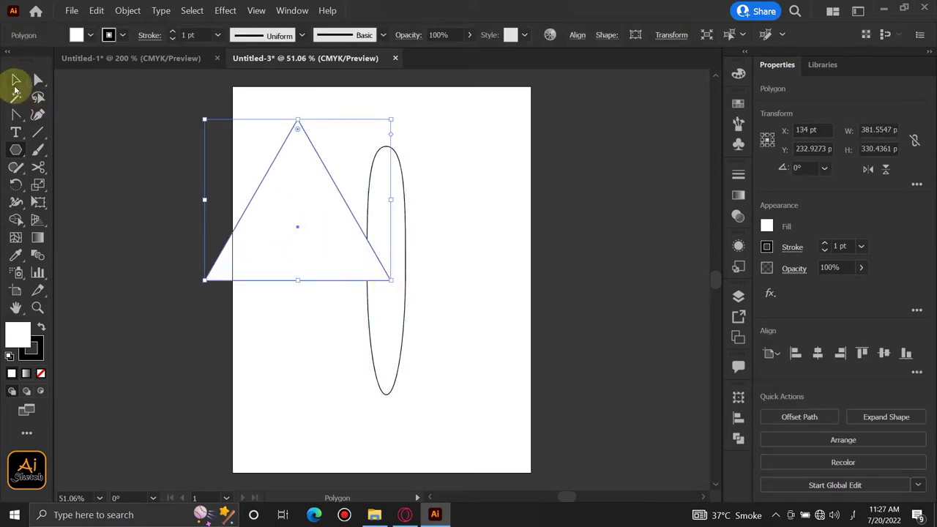
pyautogui.click(16, 79)
pyautogui.moveTo(297, 228); pyautogui.dragTo(387, 260)
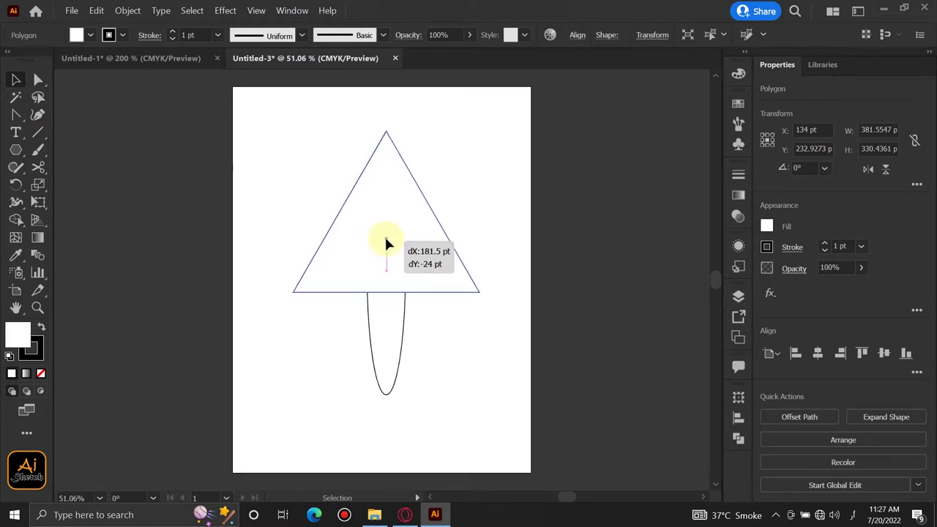
pyautogui.moveTo(387, 261); pyautogui.dragTo(387, 146)
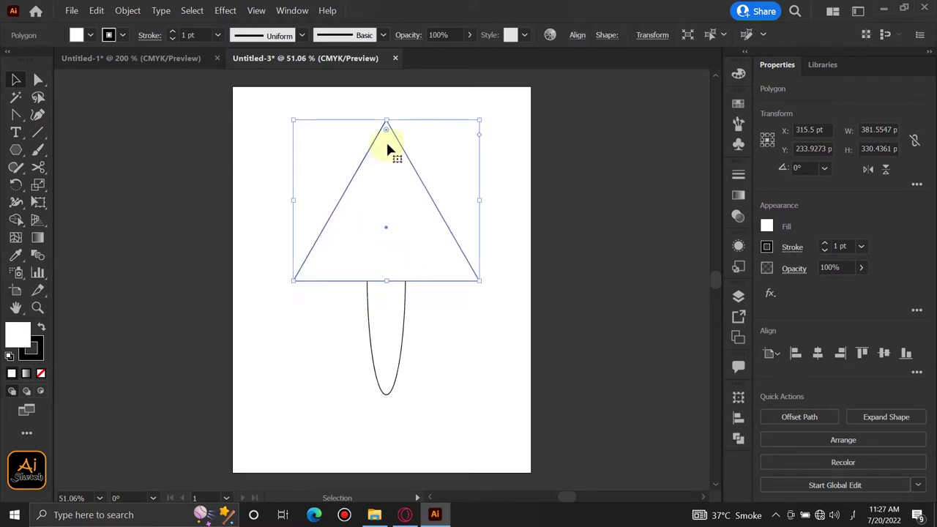
# Step: Pull the triangle's apex down to about 165 pt tall and stretch it to 461 pt wide
pyautogui.click(38, 79)
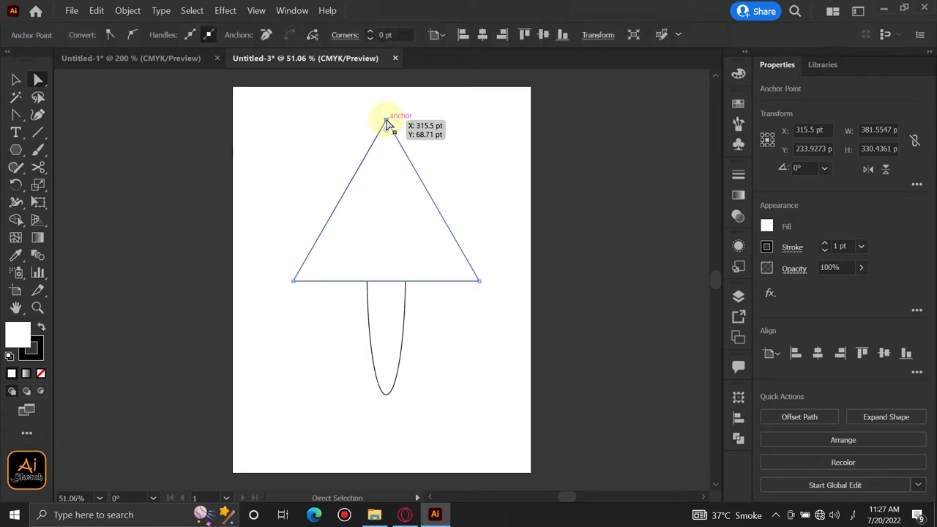
pyautogui.moveTo(385, 121)
pyautogui.mouseDown()
pyautogui.moveTo(383, 231)
pyautogui.moveTo(385, 204)
pyautogui.mouseUp()
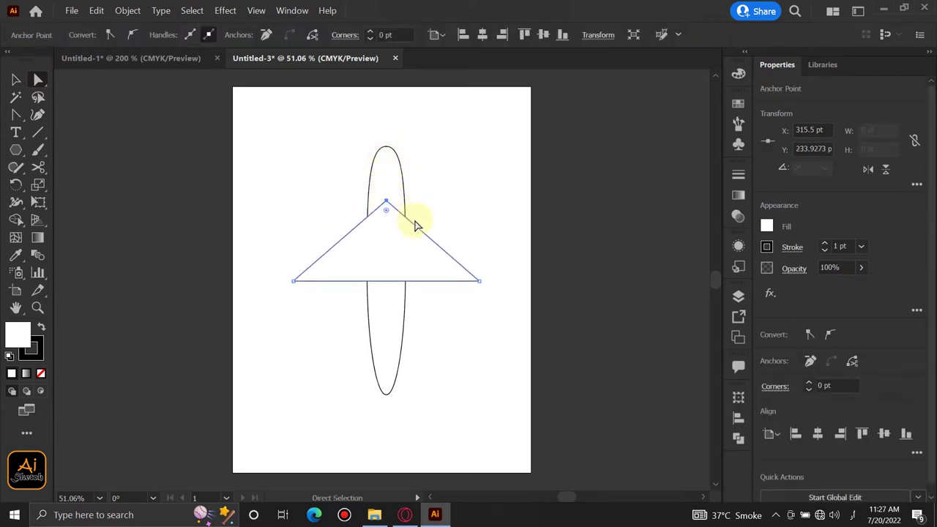
pyautogui.click(293, 280)
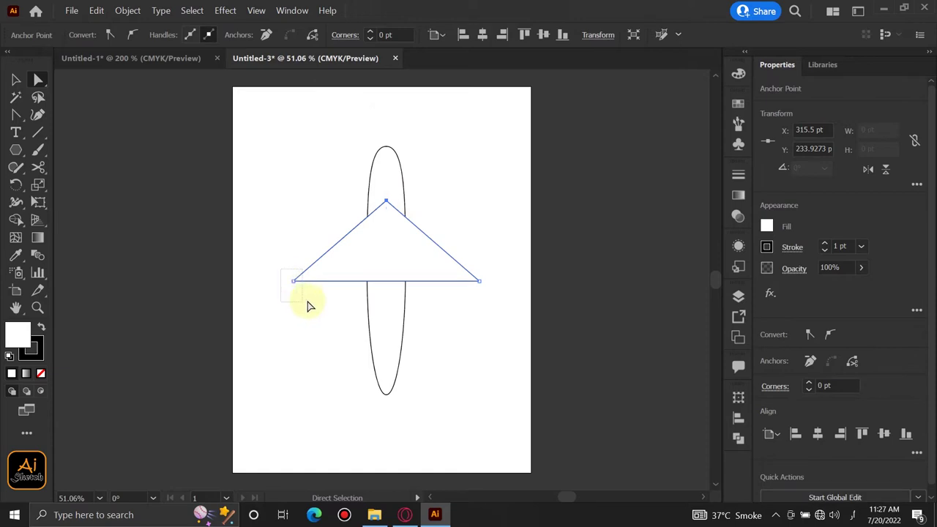
pyautogui.keyDown('shift'); pyautogui.click(477, 281); pyautogui.keyUp('shift')
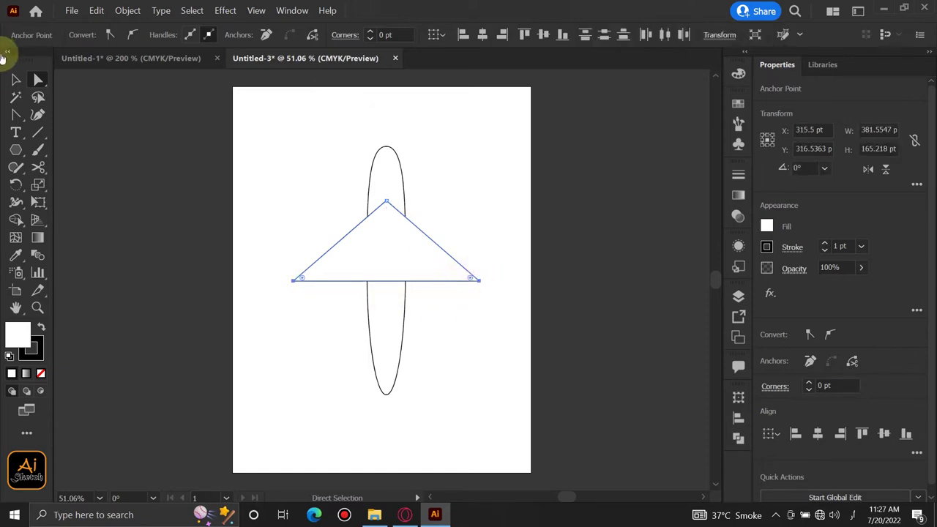
pyautogui.click(38, 185)
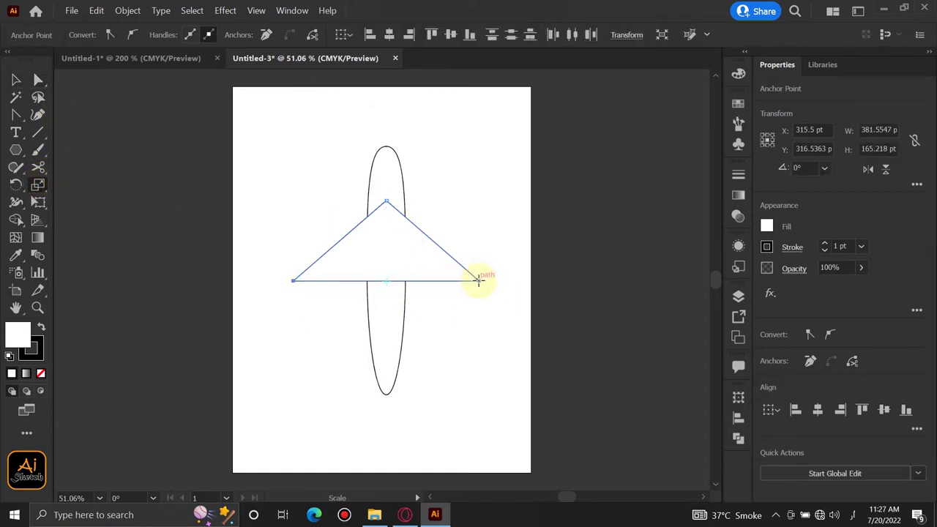
pyautogui.moveTo(479, 280); pyautogui.dragTo(498, 281)
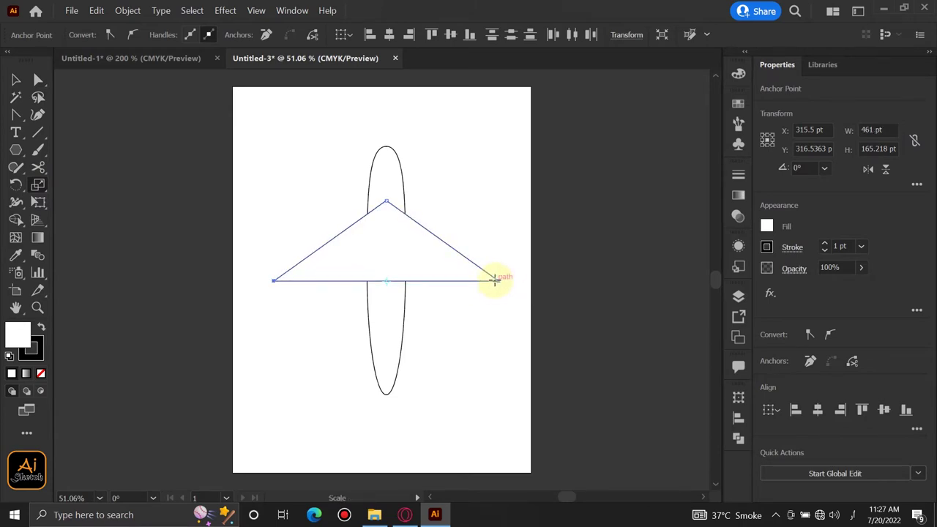
pyautogui.click(16, 80)
pyautogui.click(419, 164)
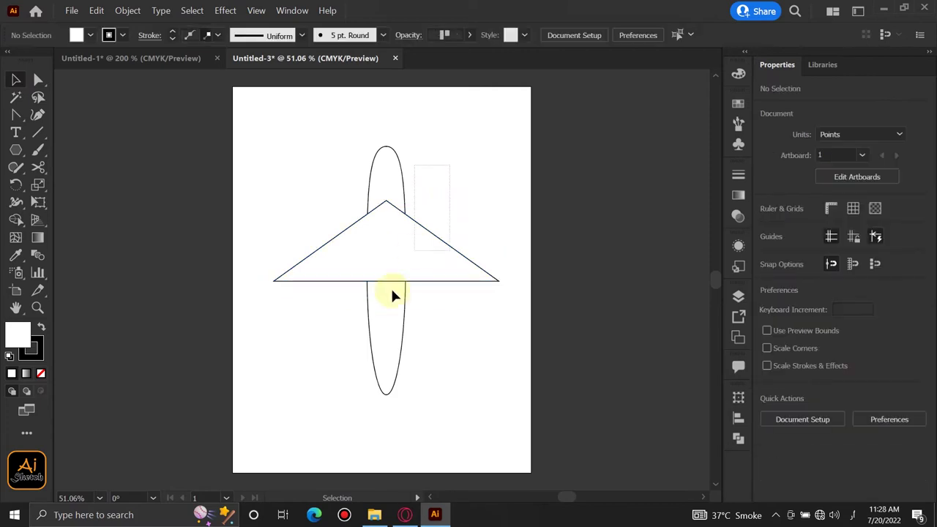
# Step: Align the wing triangle and fuselage ellipse on a shared horizontal centre
pyautogui.hotkey('ctrl', 'a')
pyautogui.click(818, 354)
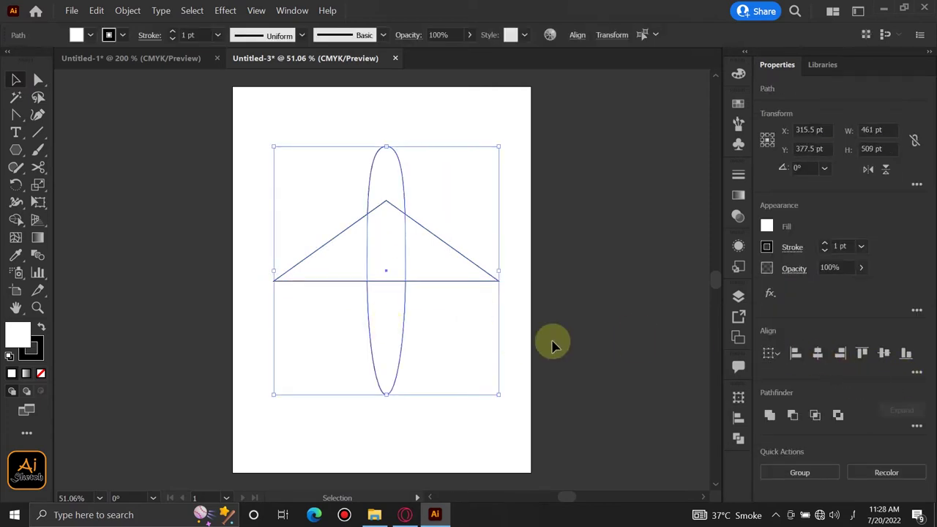
pyautogui.click(510, 325)
# Step: Round the wing triangle's two outer bottom corners into soft wingtips
pyautogui.click(39, 80)
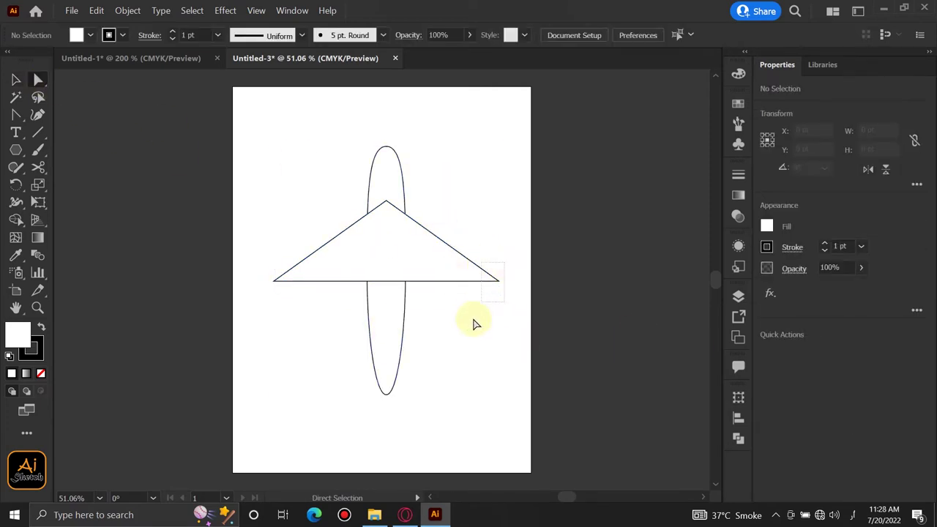
pyautogui.moveTo(476, 324); pyautogui.dragTo(512, 265)
pyautogui.moveTo(250, 258)
pyautogui.mouseDown()
pyautogui.moveTo(295, 307)
pyautogui.moveTo(286, 273)
pyautogui.moveTo(297, 275)
pyautogui.mouseUp()
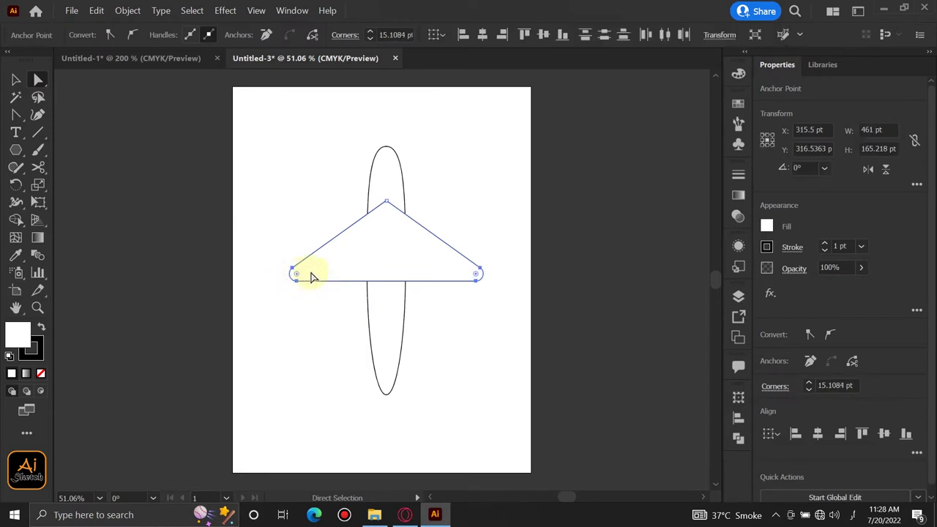
pyautogui.click(14, 80)
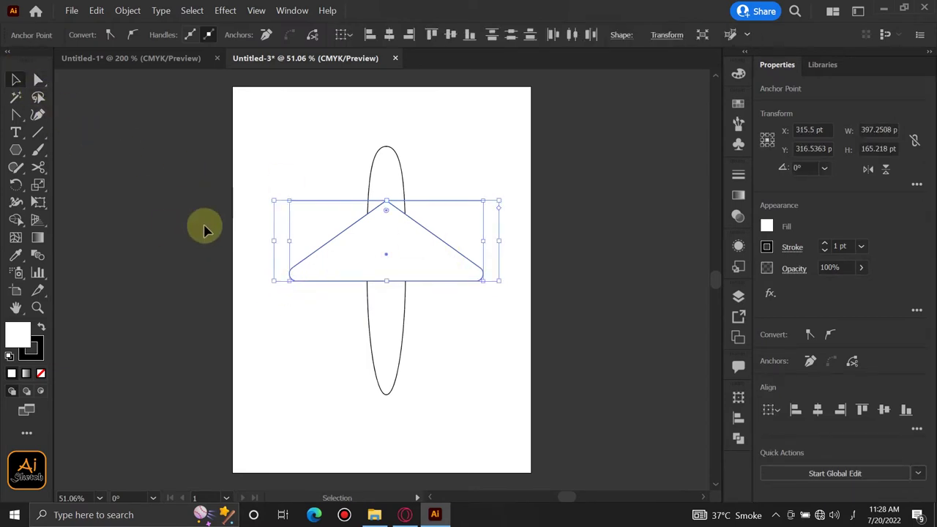
pyautogui.moveTo(16, 149); pyautogui.dragTo(64, 152)
# Step: Draw a small rectangle right of the lower fuselage and squash it shorter
pyautogui.click(64, 152)
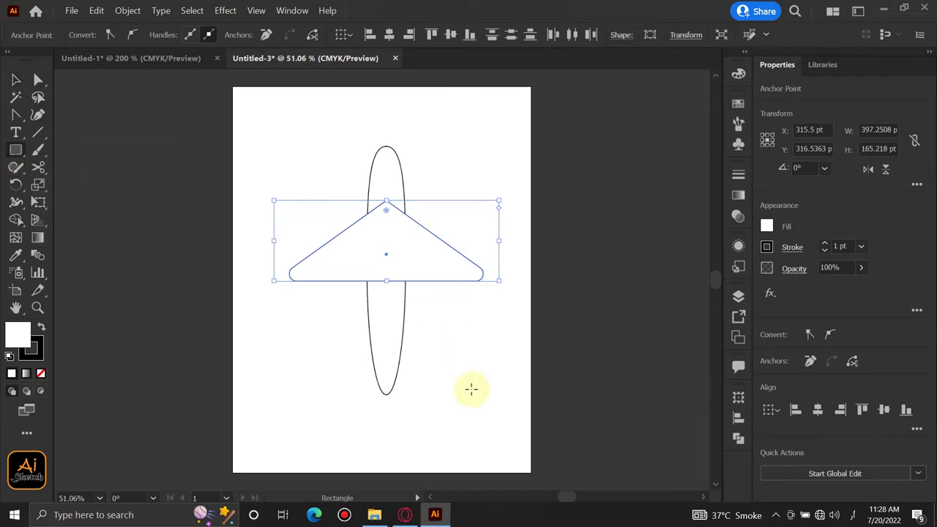
pyautogui.moveTo(456, 357)
pyautogui.mouseDown()
pyautogui.moveTo(483, 385)
pyautogui.moveTo(493, 379)
pyautogui.mouseUp()
pyautogui.click(38, 79)
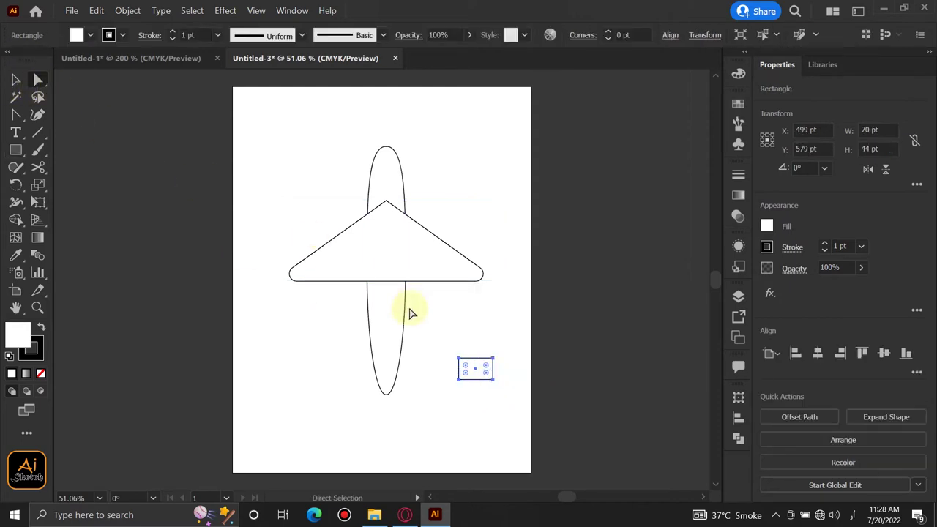
pyautogui.click(476, 363)
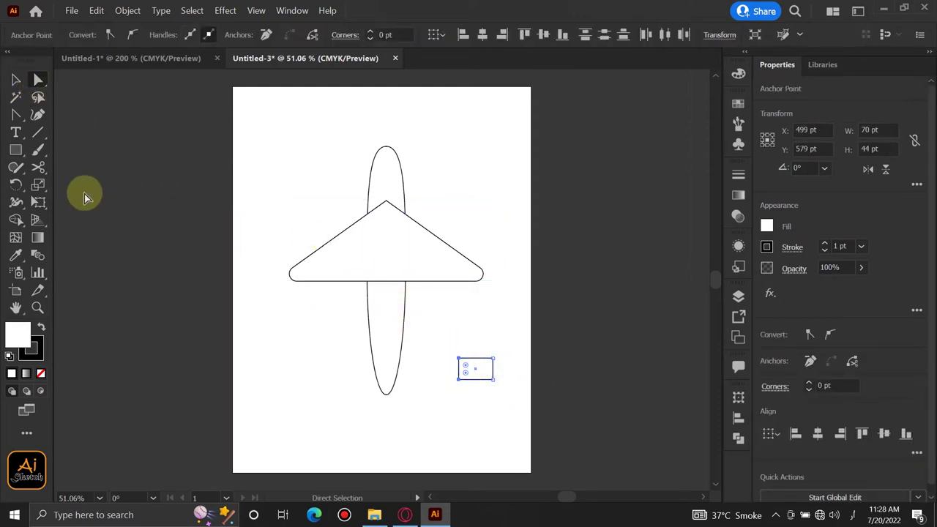
pyautogui.click(38, 185)
pyautogui.moveTo(461, 366); pyautogui.dragTo(460, 366)
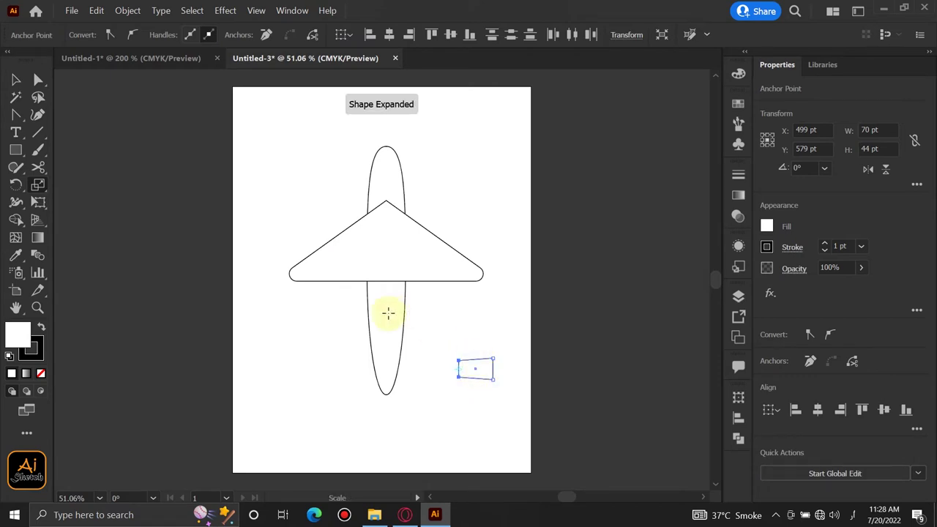
pyautogui.click(38, 79)
pyautogui.click(16, 79)
# Step: Round the small rectangle's corners and tilt it to 334.02° as a fin
pyautogui.click(478, 339)
pyautogui.click(38, 79)
pyautogui.click(477, 370)
pyautogui.click(483, 371)
pyautogui.moveTo(488, 370); pyautogui.dragTo(486, 369)
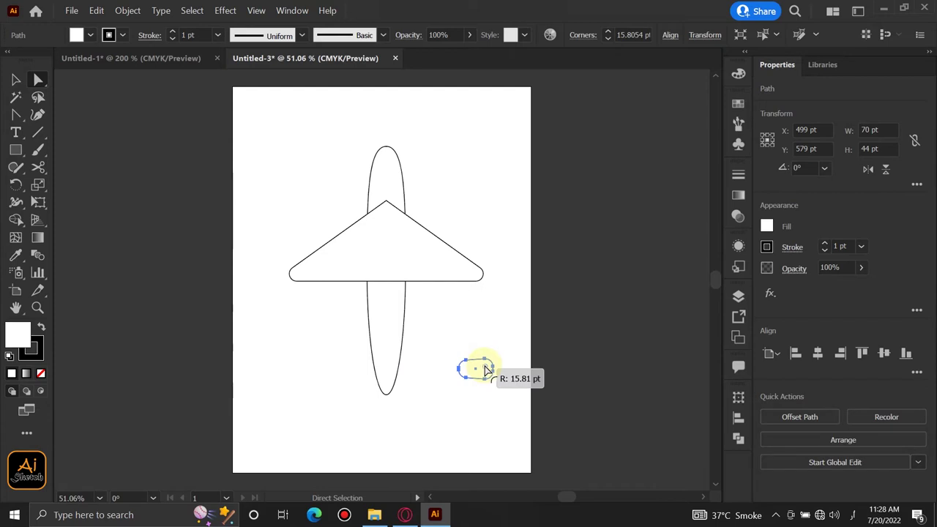
pyautogui.moveTo(488, 370); pyautogui.dragTo(484, 368)
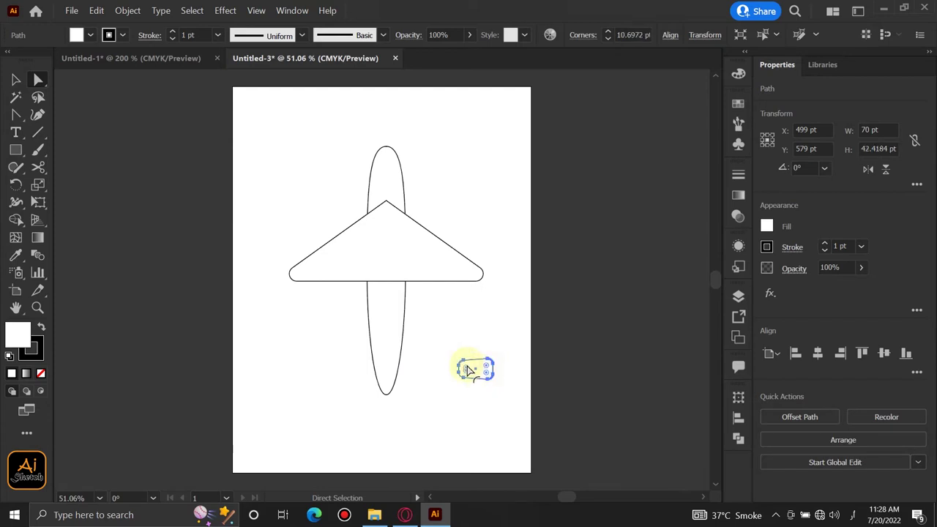
pyautogui.click(15, 80)
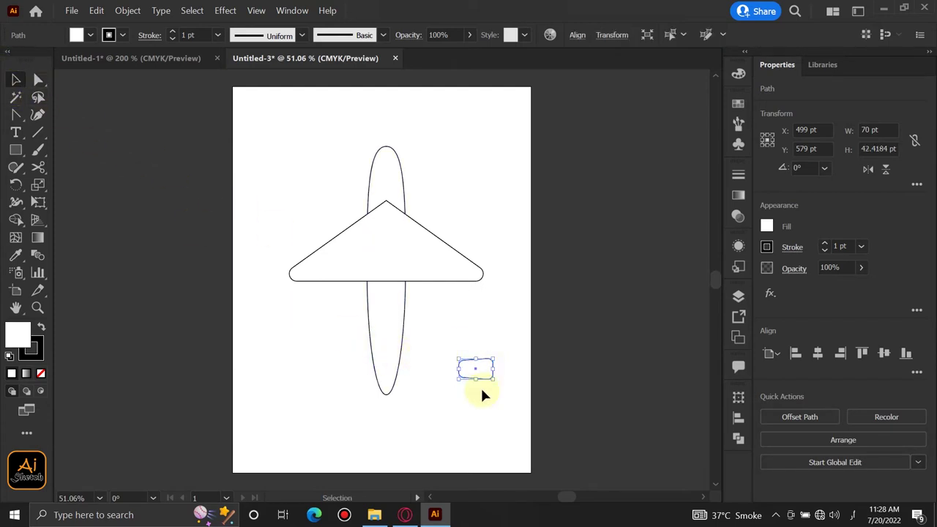
pyautogui.moveTo(497, 388); pyautogui.dragTo(494, 397)
# Step: Make a mirrored copy of the fin and place it left of the lower fuselage
pyautogui.rightClick(480, 375)
pyautogui.moveTo(514, 304)
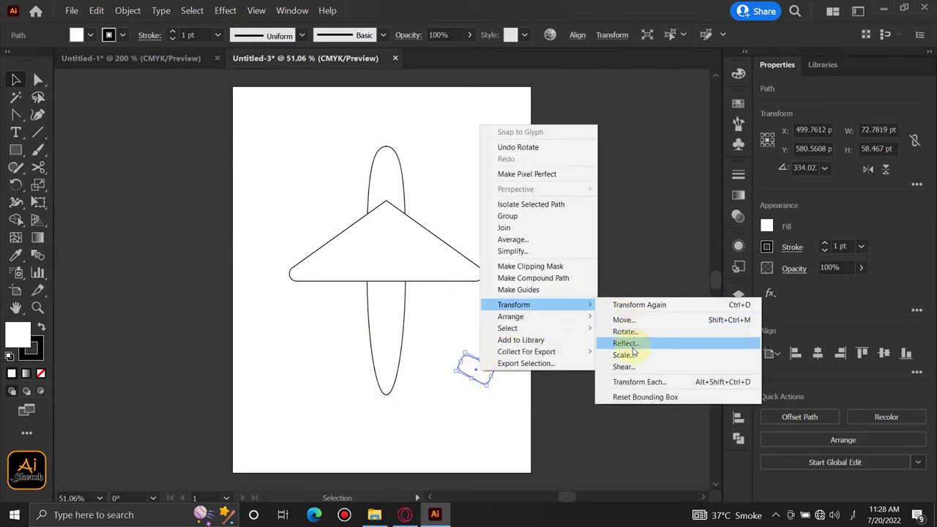
pyautogui.click(626, 343)
pyautogui.click(650, 359)
pyautogui.moveTo(476, 375); pyautogui.dragTo(423, 370)
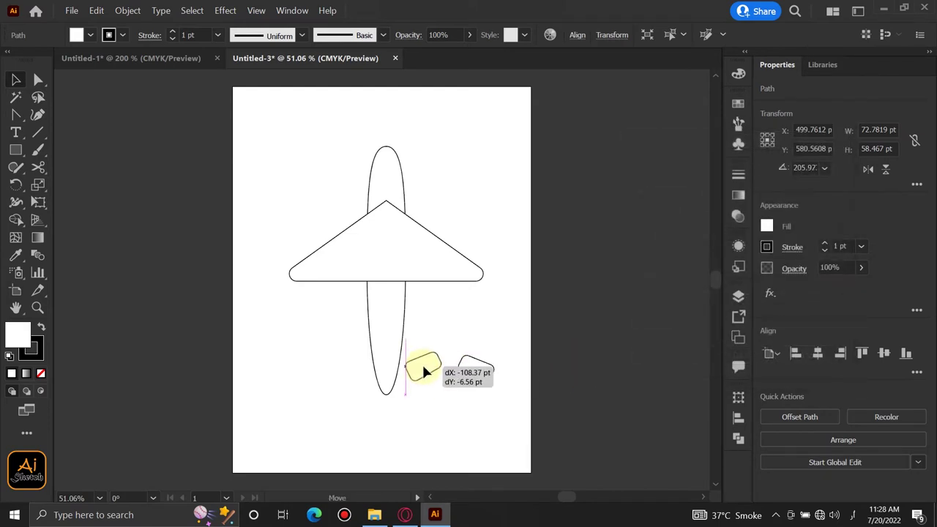
pyautogui.moveTo(423, 371); pyautogui.dragTo(427, 387)
pyautogui.click(487, 347)
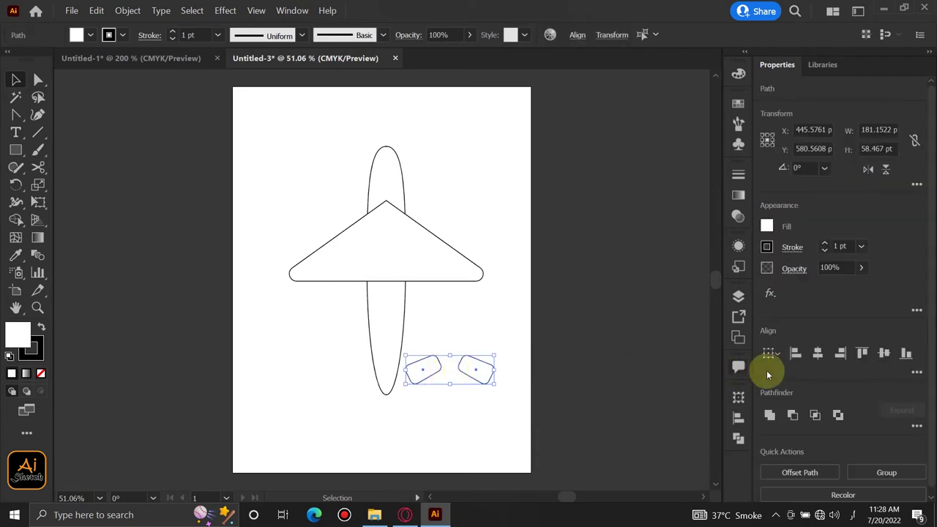
# Step: Position both tail fins symmetrically on the fuselage's lower end
pyautogui.moveTo(475, 369); pyautogui.dragTo(360, 378)
pyautogui.click(464, 384)
pyautogui.click(444, 359)
pyautogui.click(421, 384)
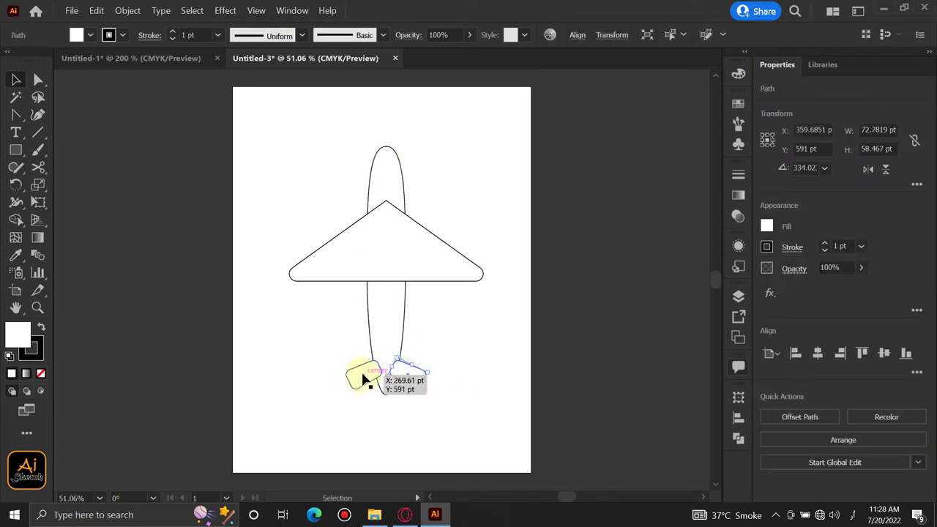
pyautogui.keyDown('shift'); pyautogui.click(408, 376); pyautogui.keyUp('shift')
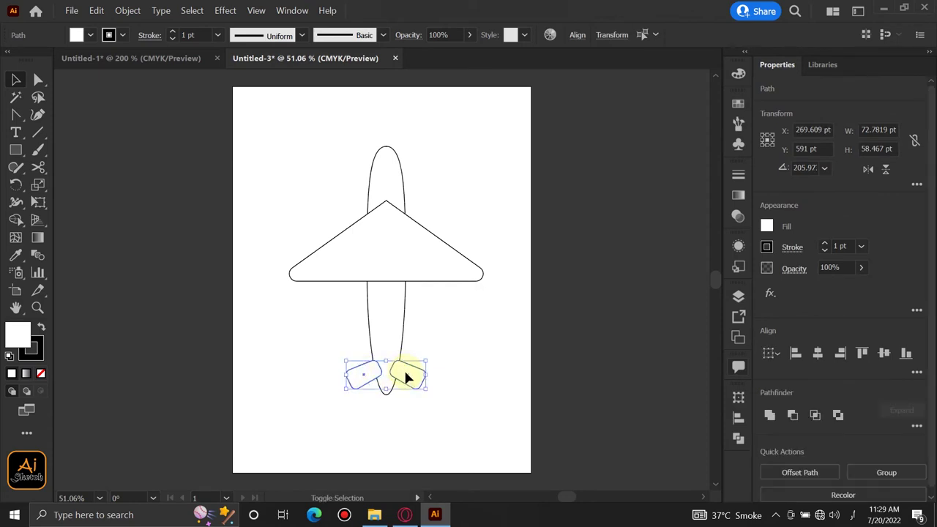
pyautogui.click(455, 353)
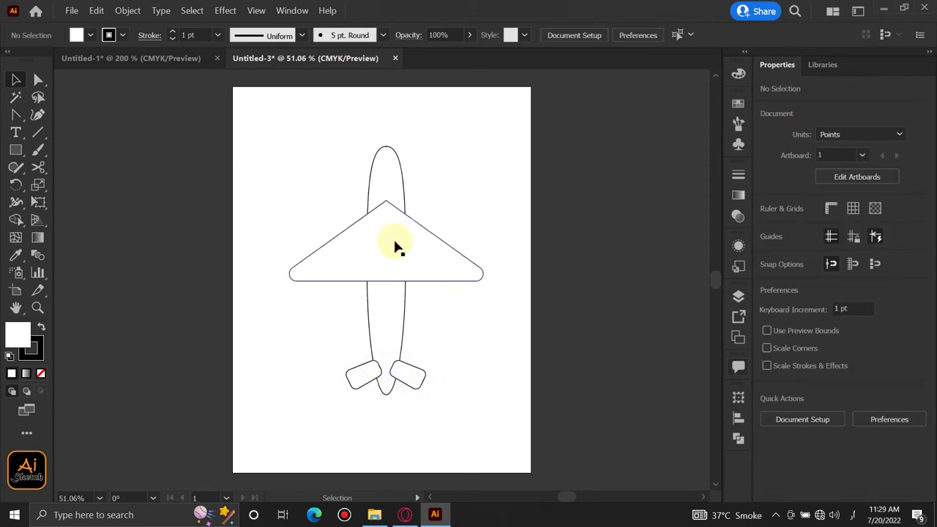
pyautogui.click(22, 151)
# Step: Draw a 40 × 59 pt engine rectangle left of the wing with 20 pt rounded top corners
pyautogui.moveTo(253, 215); pyautogui.dragTo(269, 246)
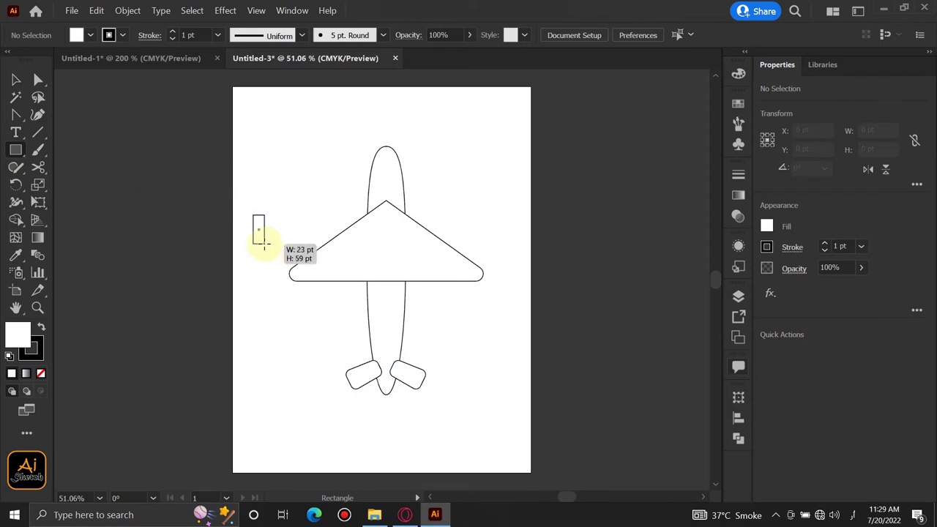
pyautogui.click(38, 79)
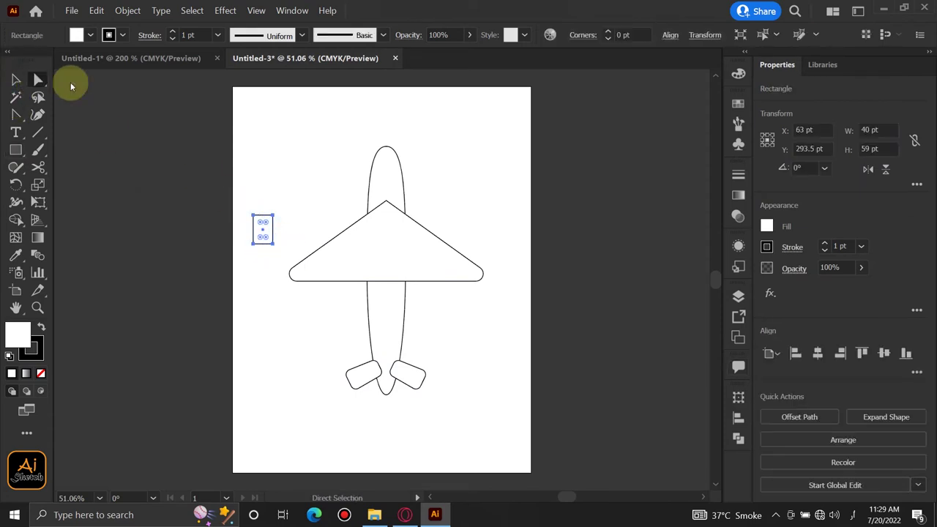
pyautogui.click(263, 223)
pyautogui.moveTo(266, 227); pyautogui.dragTo(264, 231)
pyautogui.click(16, 81)
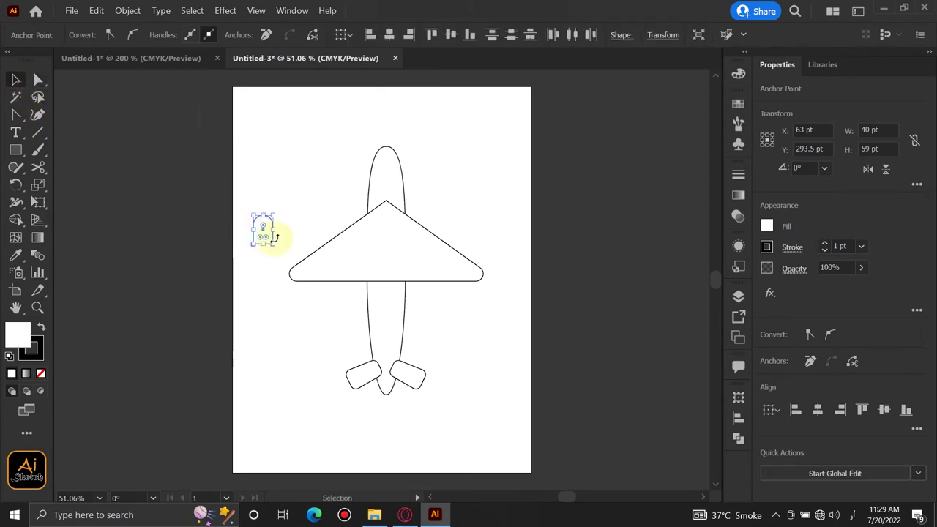
# Step: Duplicate the arched engine shape beside the original
pyautogui.moveTo(274, 231); pyautogui.dragTo(274, 232)
pyautogui.click(245, 172)
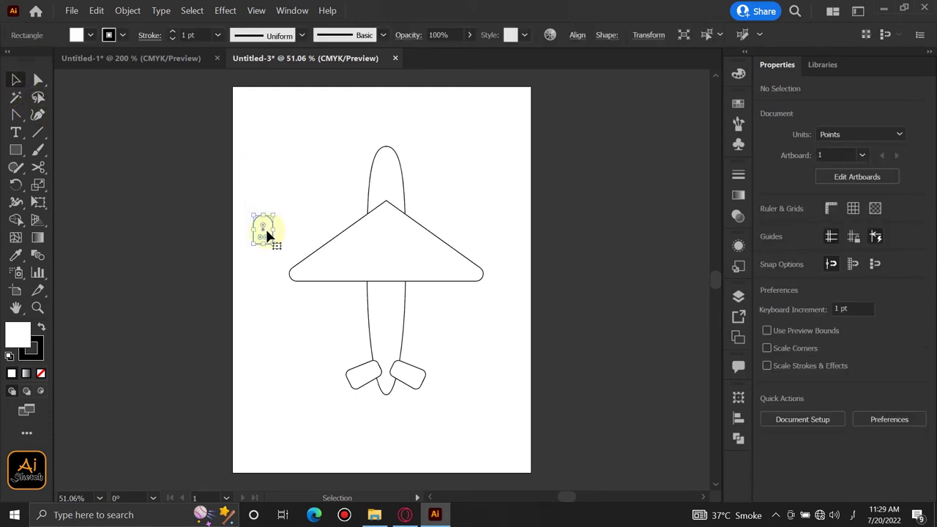
pyautogui.click(265, 236)
pyautogui.click(263, 240)
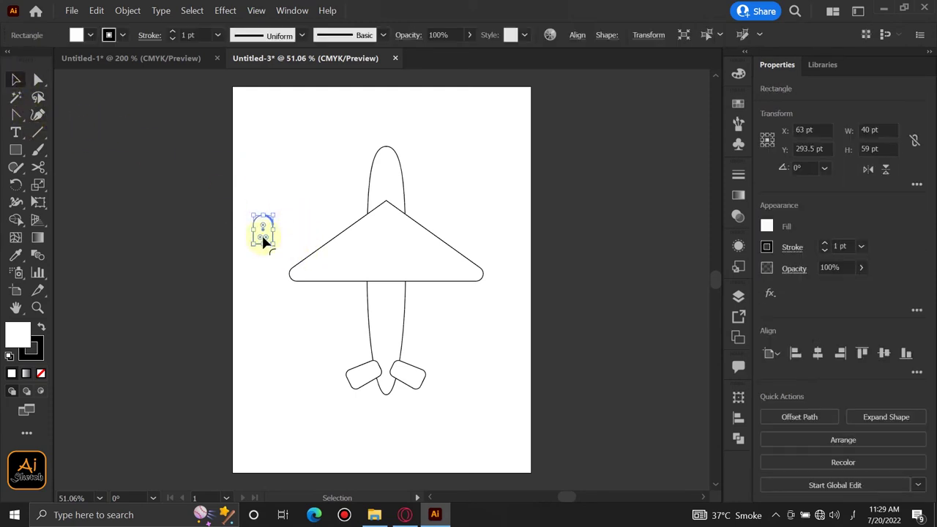
pyautogui.moveTo(264, 233); pyautogui.dragTo(292, 219)
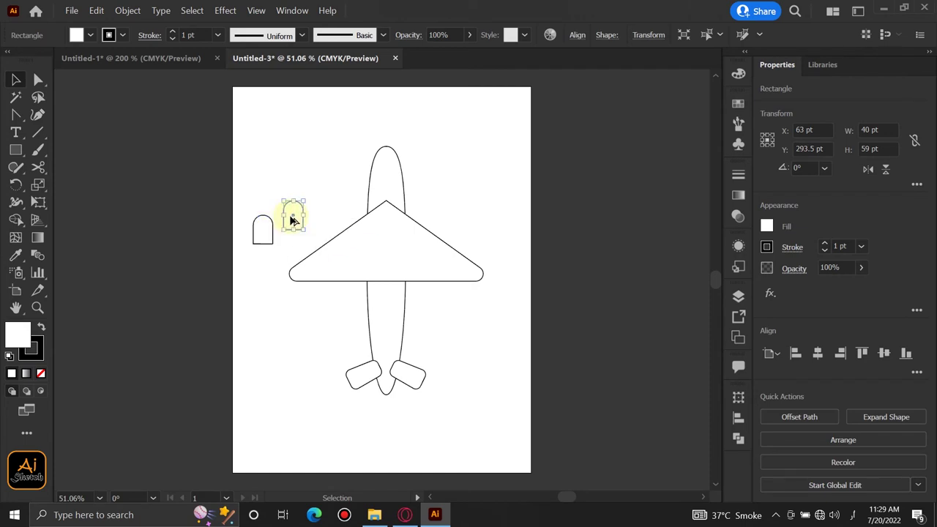
# Step: Place both arched engines along the left wing's upper edge
pyautogui.keyDown('shift'); pyautogui.click(268, 231); pyautogui.keyUp('shift')
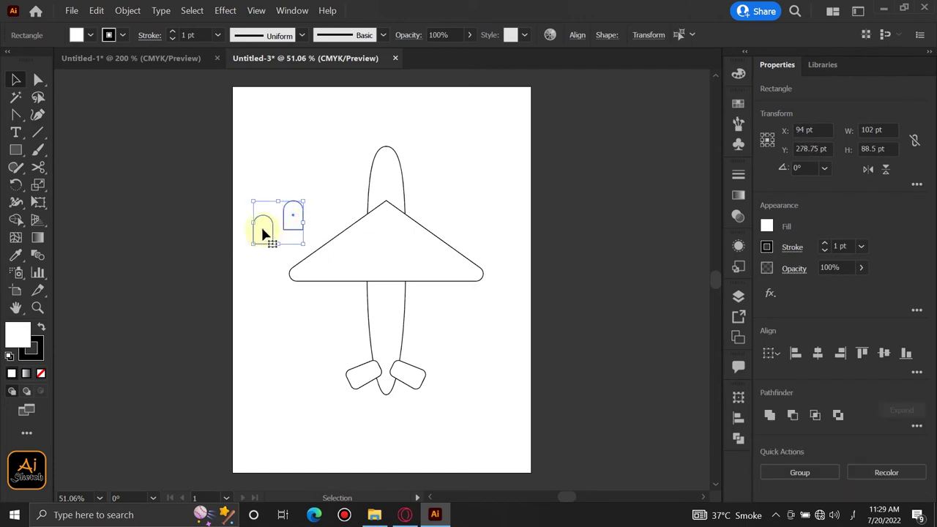
pyautogui.moveTo(268, 231)
pyautogui.mouseDown()
pyautogui.moveTo(315, 242)
pyautogui.moveTo(317, 253)
pyautogui.mouseUp()
pyautogui.click(260, 208)
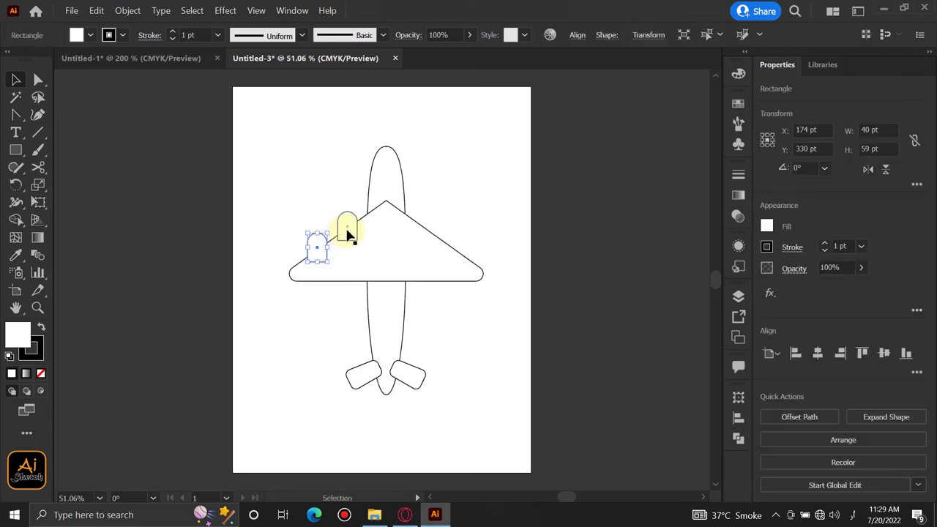
pyautogui.click(344, 227)
pyautogui.keyDown('shift'); pyautogui.click(324, 251); pyautogui.keyUp('shift')
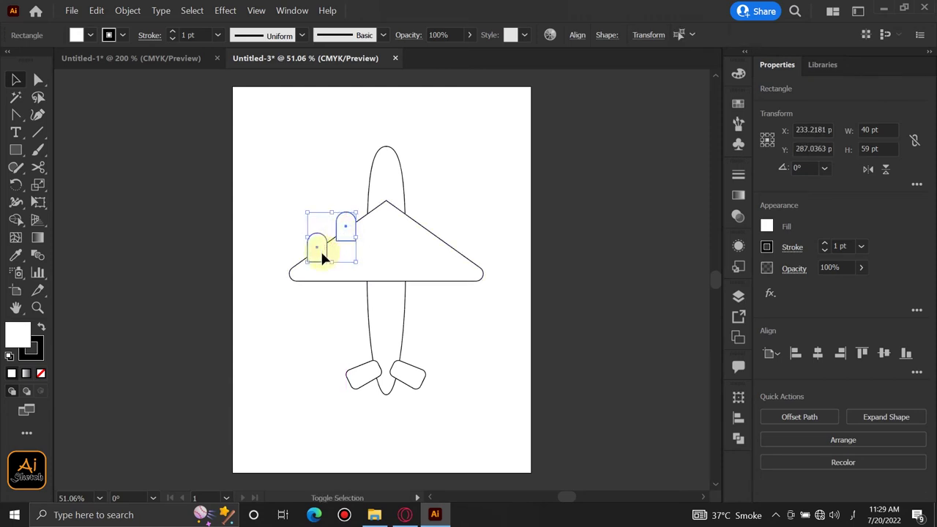
pyautogui.moveTo(318, 251); pyautogui.dragTo(446, 214)
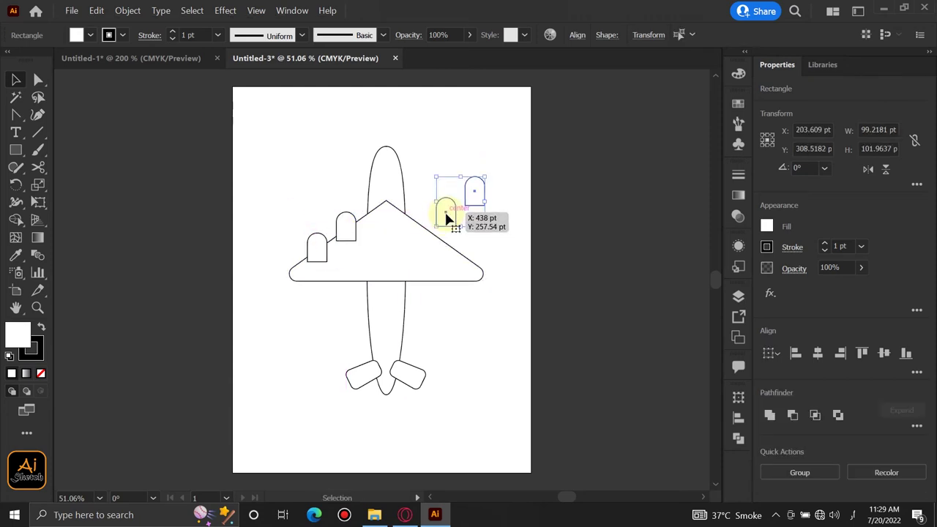
# Step: Reflect the copied engine pair vertically and set it on the right wing's upper edge
pyautogui.rightClick(447, 214)
pyautogui.moveTo(480, 367)
pyautogui.click(590, 405)
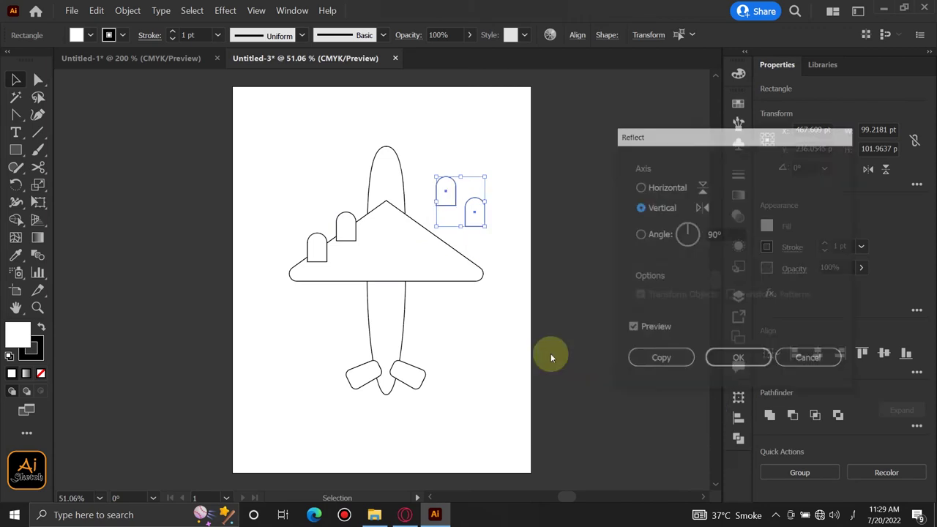
pyautogui.click(734, 362)
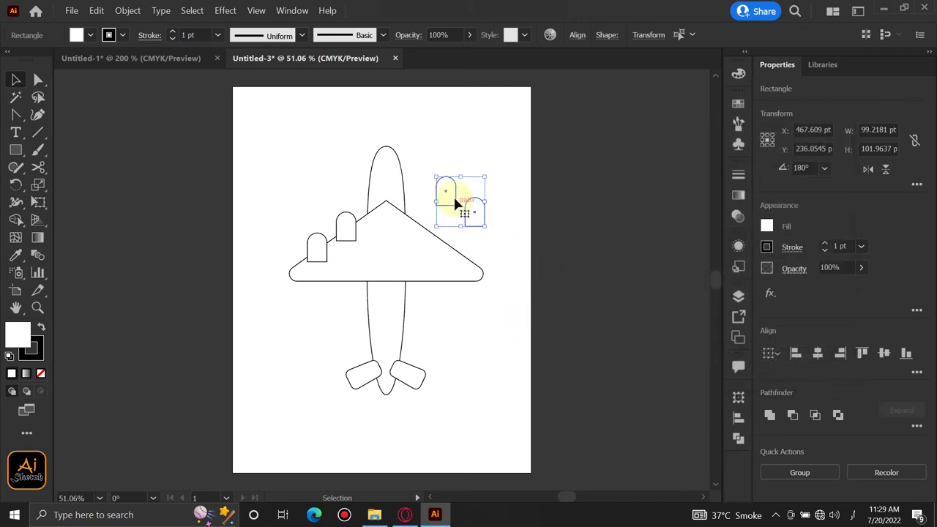
pyautogui.moveTo(449, 196); pyautogui.dragTo(429, 232)
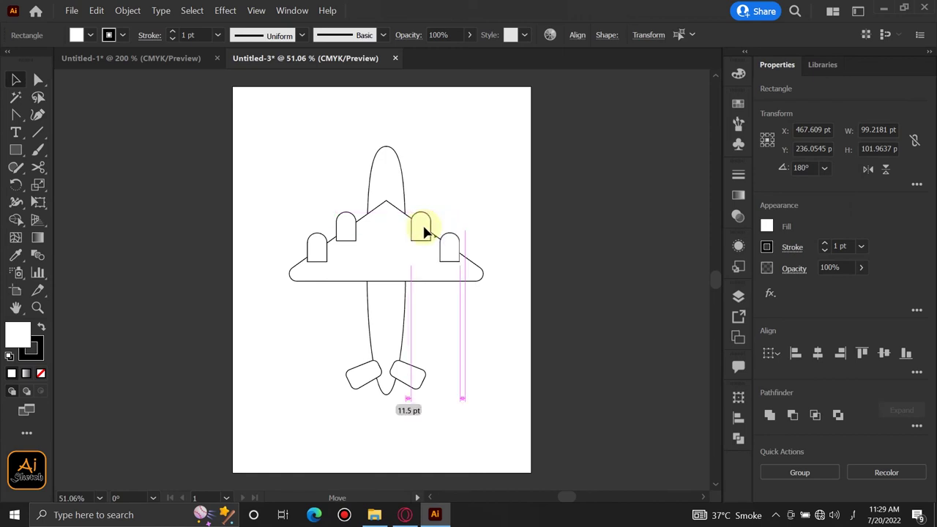
pyautogui.moveTo(430, 232); pyautogui.dragTo(428, 233)
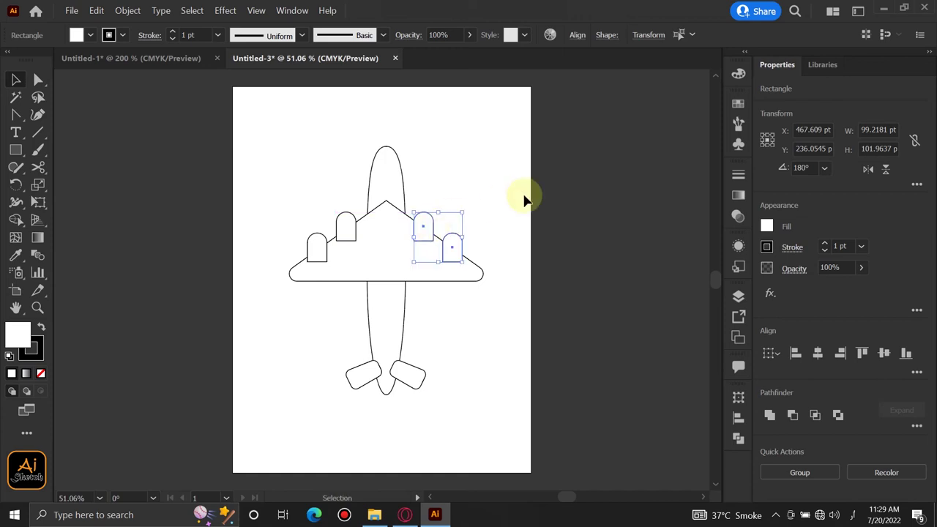
pyautogui.click(513, 202)
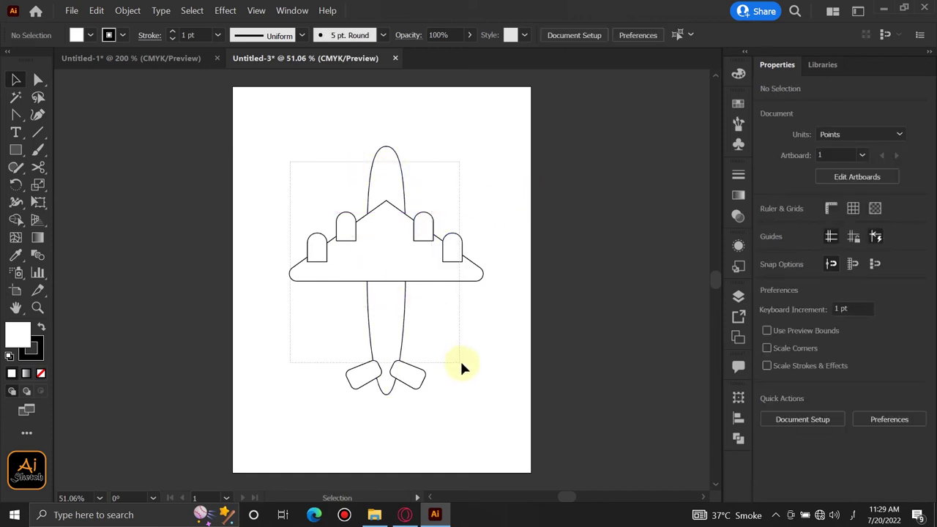
# Step: Bend the wing's bottom edge into a gentle upward curve
pyautogui.moveTo(461, 367); pyautogui.dragTo(497, 231)
pyautogui.click(512, 254)
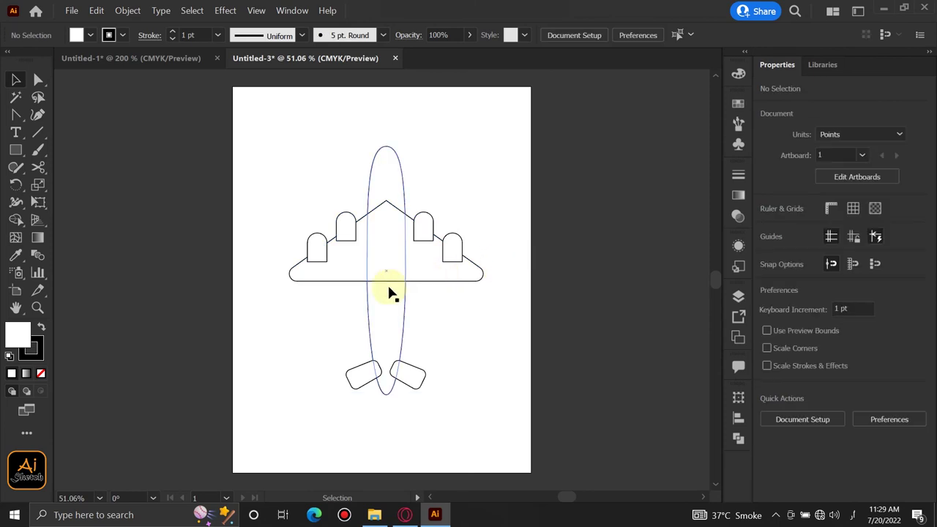
pyautogui.click(318, 251)
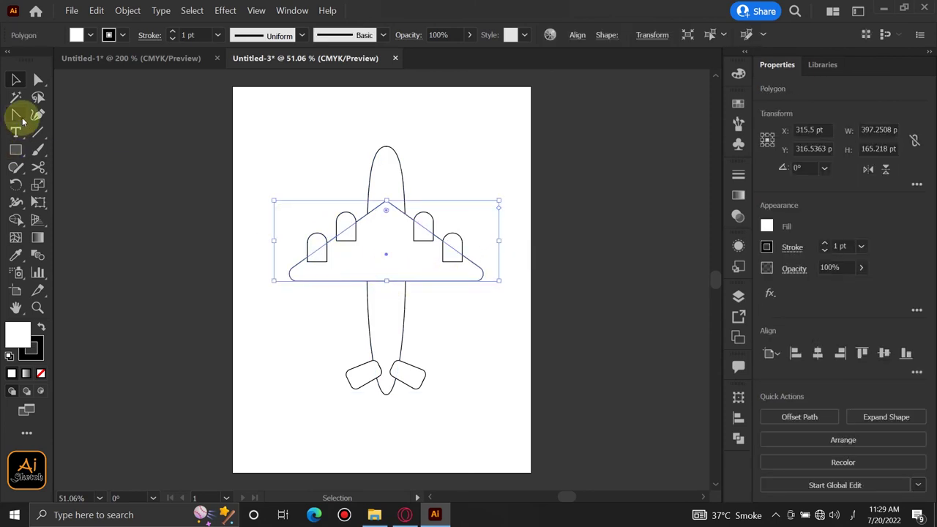
pyautogui.moveTo(22, 121); pyautogui.dragTo(93, 189)
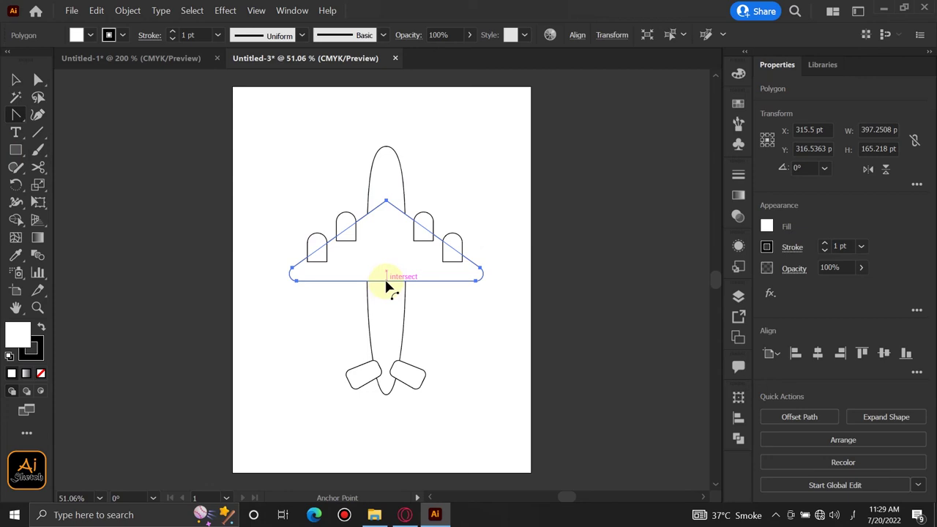
pyautogui.moveTo(387, 281); pyautogui.dragTo(389, 273)
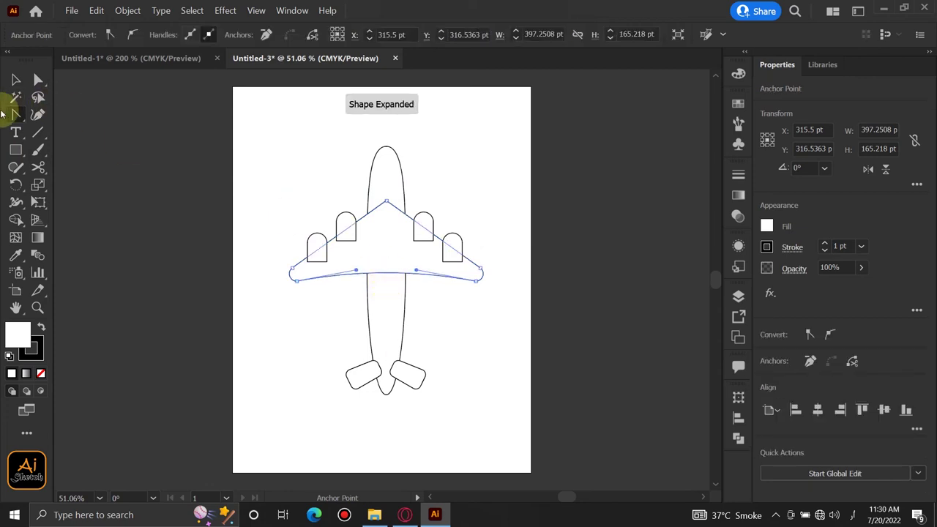
pyautogui.click(14, 82)
pyautogui.click(285, 172)
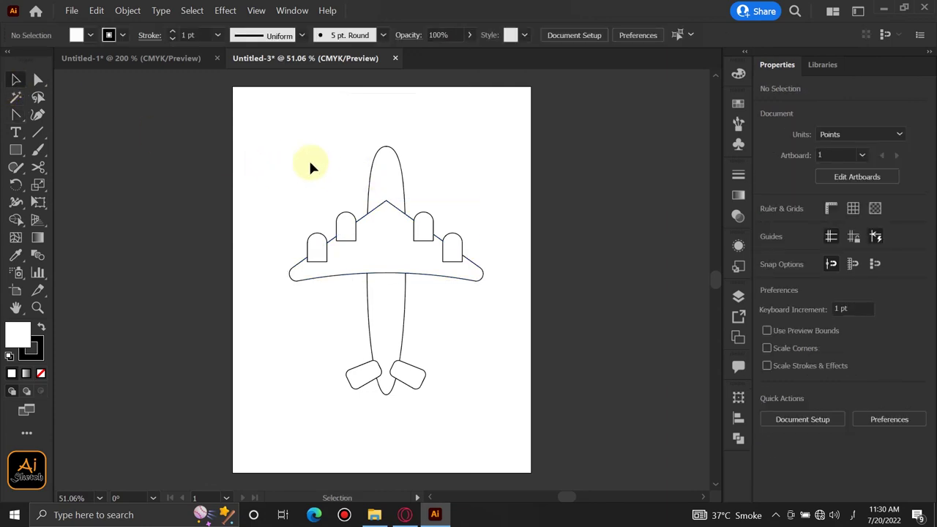
# Step: Unite all airplane shapes into one outline with Pathfinder
pyautogui.hotkey('ctrl', 'a')
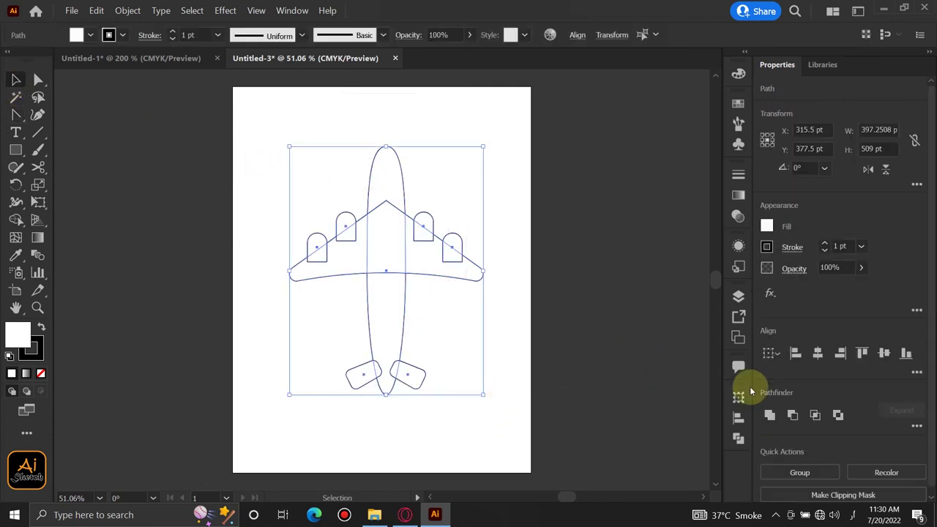
pyautogui.click(769, 415)
pyautogui.click(517, 331)
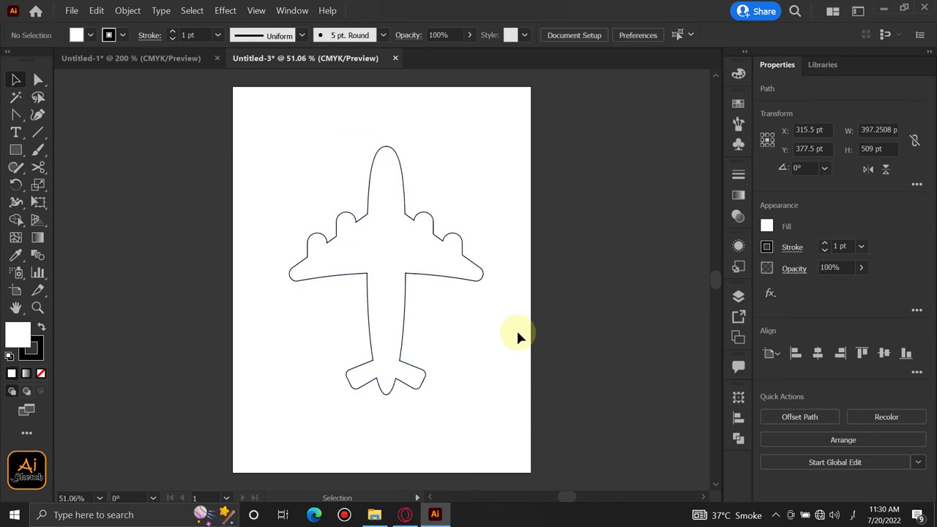
pyautogui.click(439, 267)
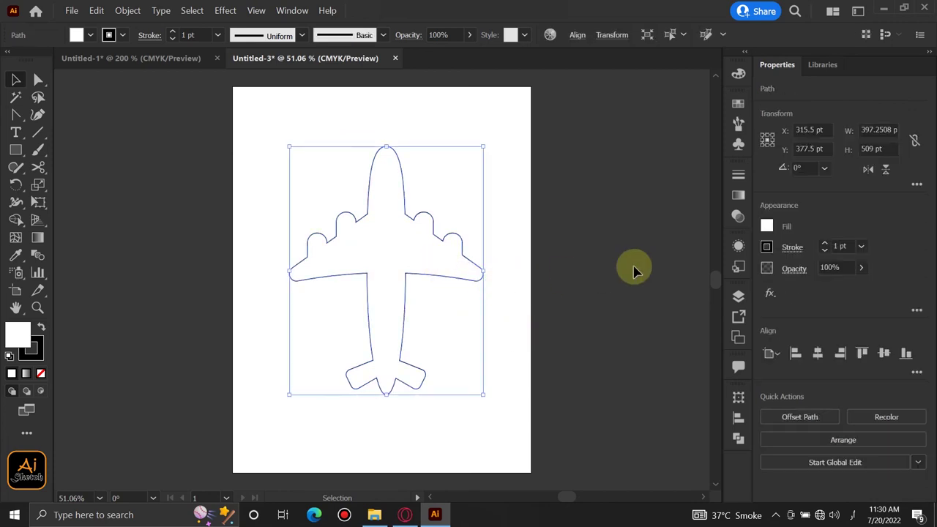
pyautogui.click(766, 227)
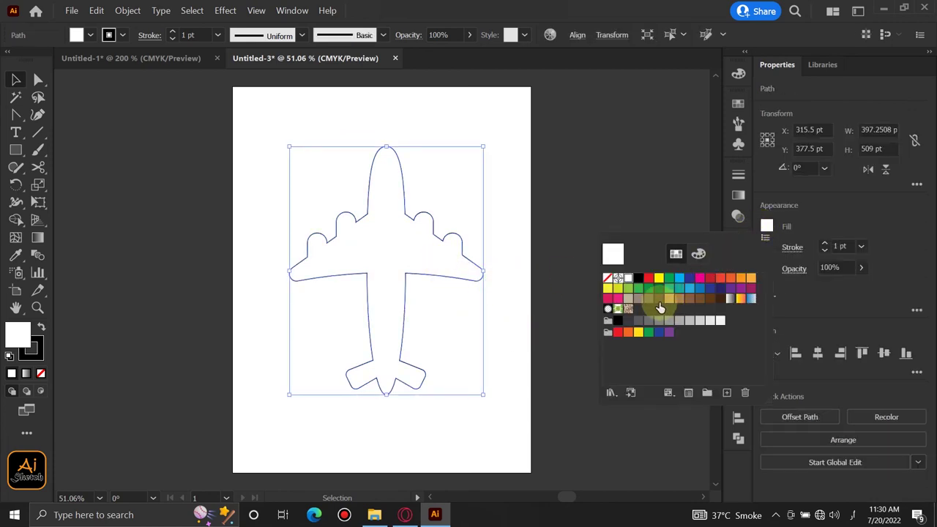
# Step: Pick a light grey fill swatch for the merged airplane, then deselect it on the white artboard
pyautogui.click(679, 325)
pyautogui.click(510, 204)
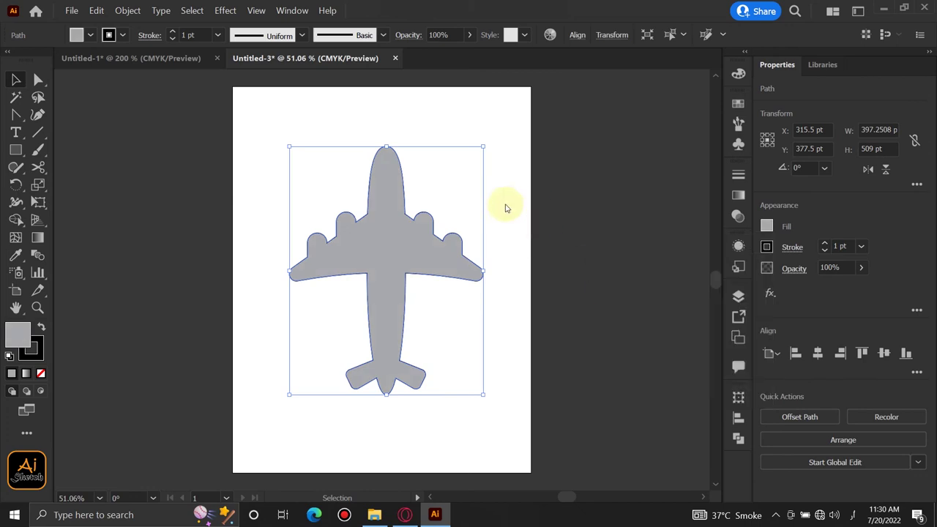
pyautogui.click(510, 205)
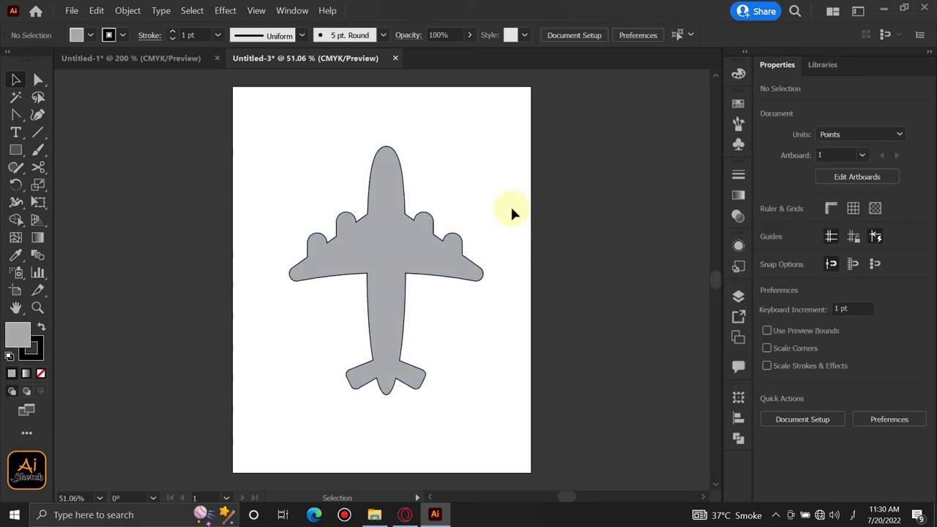